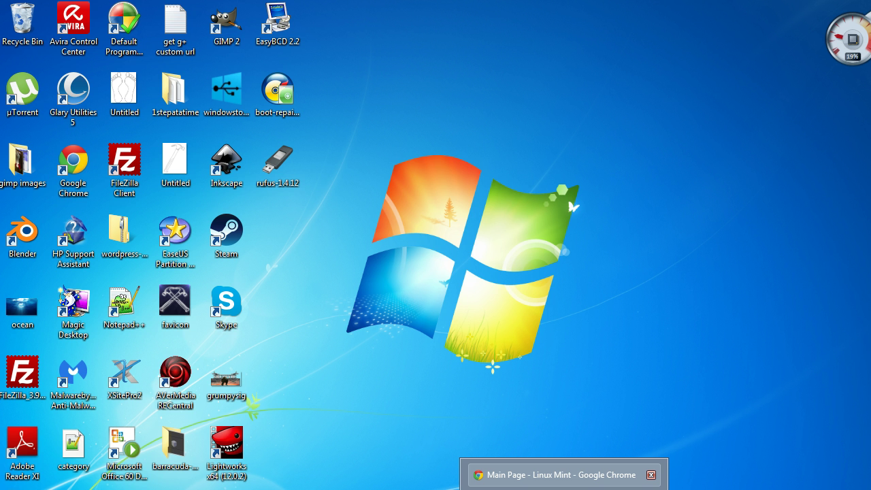
Step: Open the 64-bit Cinnamon edition page from the Linux Mint 17.1 download links on linuxmint.com
{"action": "left_click", "coordinate": [554, 474]}
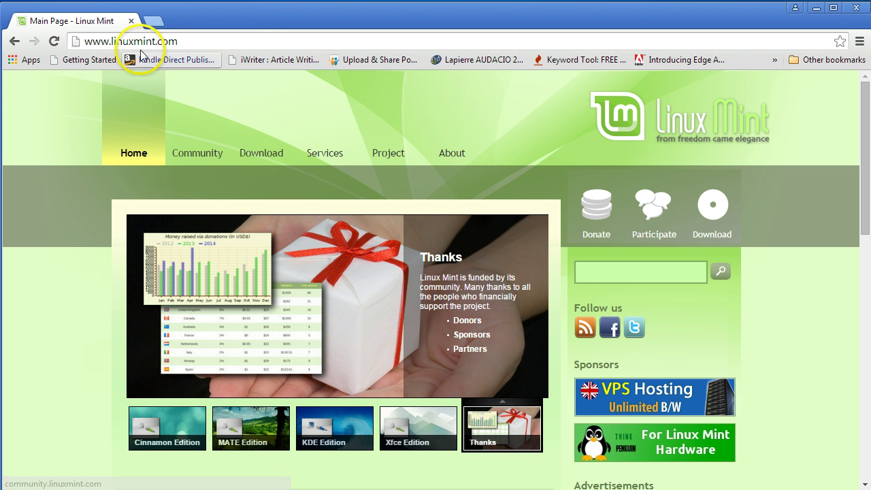
{"action": "mouse_move", "coordinate": [264, 155]}
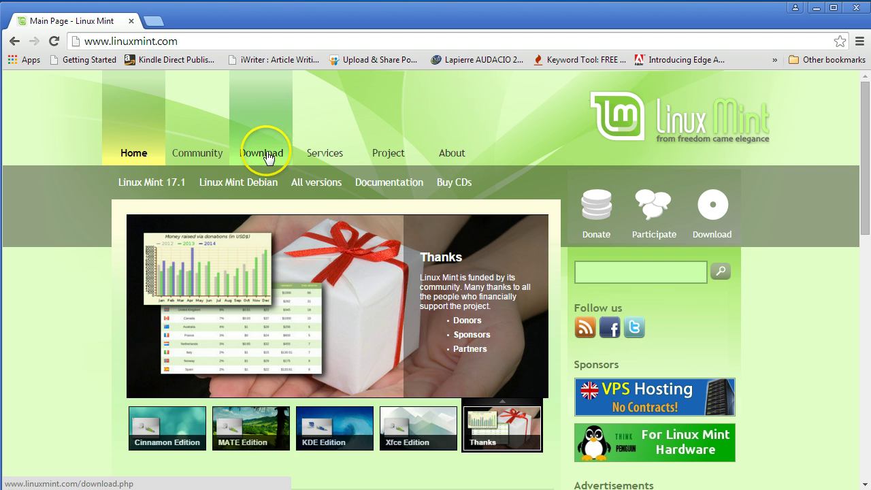
{"action": "left_click", "coordinate": [267, 156]}
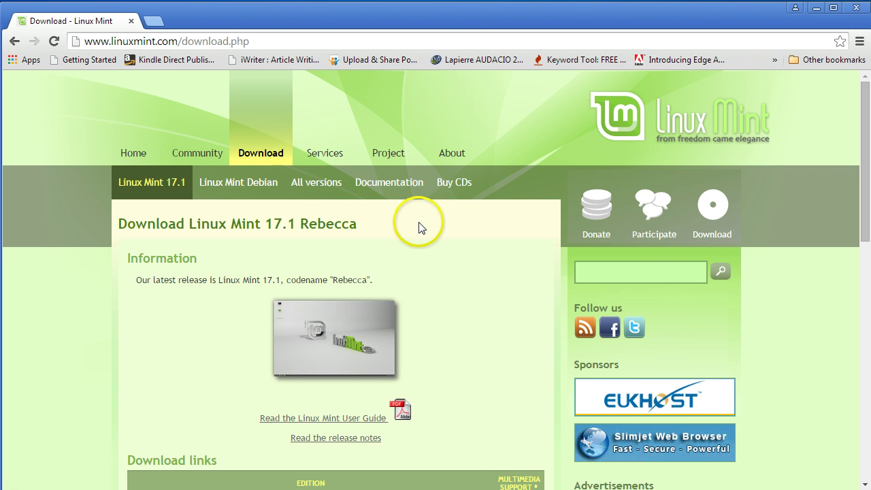
{"action": "scroll", "coordinate": [419, 228], "scroll_direction": "down", "scroll_amount": 2}
{"action": "scroll", "coordinate": [420, 231], "scroll_direction": "down", "scroll_amount": 4}
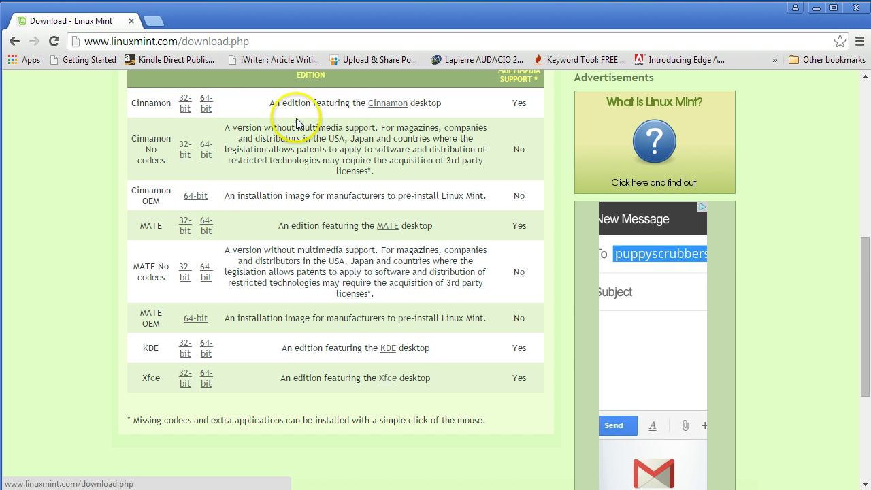
{"action": "left_click", "coordinate": [206, 109]}
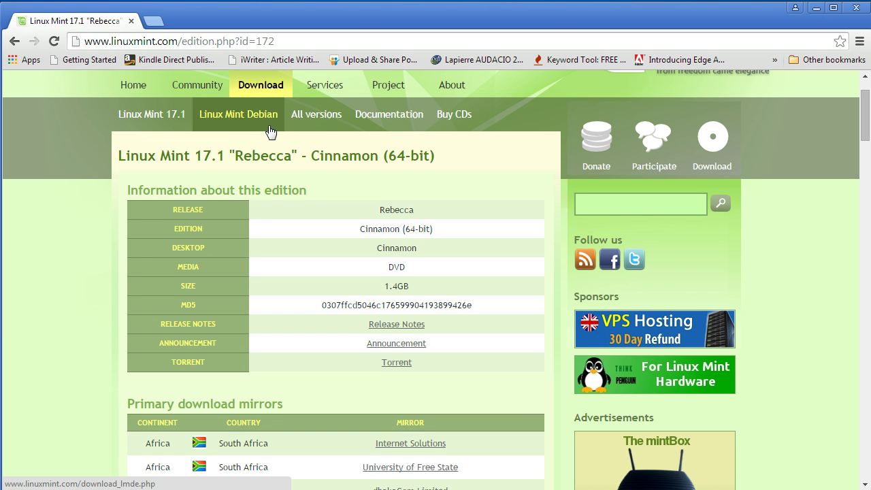
Step: Examine the edition information and the primary download mirrors listed by country for Linux Mint 17.1 Cinnamon 64-bit
{"action": "scroll", "coordinate": [313, 163], "scroll_direction": "down", "scroll_amount": 2}
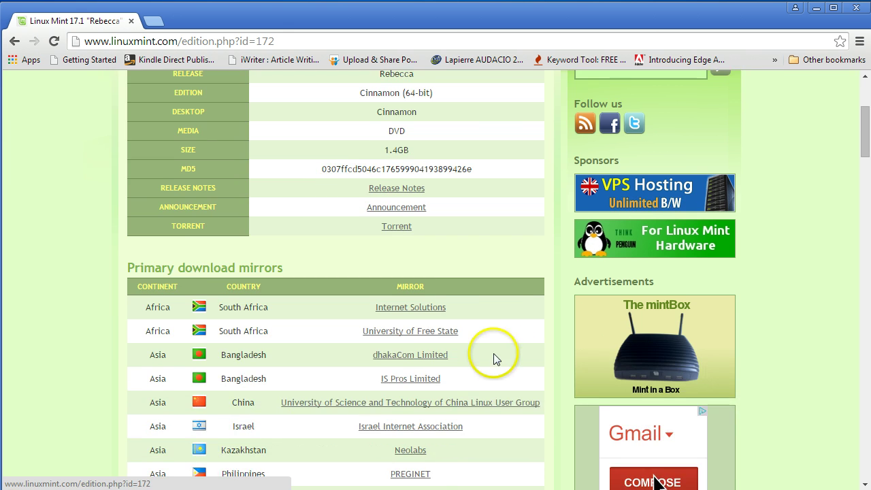
{"action": "scroll", "coordinate": [408, 326], "scroll_direction": "down", "scroll_amount": 3}
{"action": "scroll", "coordinate": [396, 246], "scroll_direction": "down", "scroll_amount": 1}
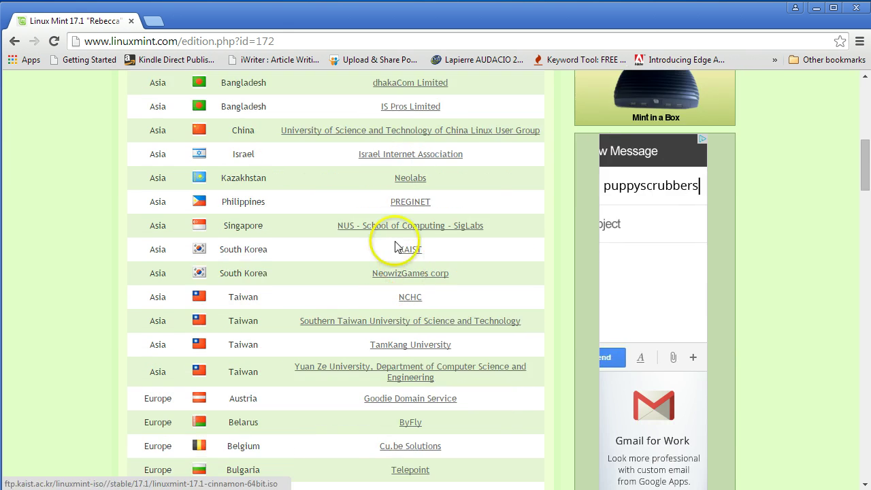
{"action": "scroll", "coordinate": [396, 246], "scroll_direction": "down", "scroll_amount": 1}
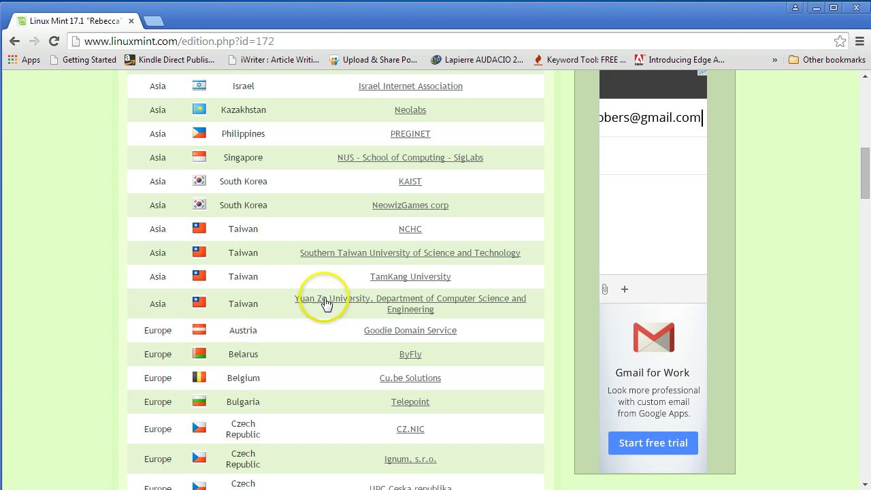
{"action": "scroll", "coordinate": [333, 316], "scroll_direction": "down", "scroll_amount": 5}
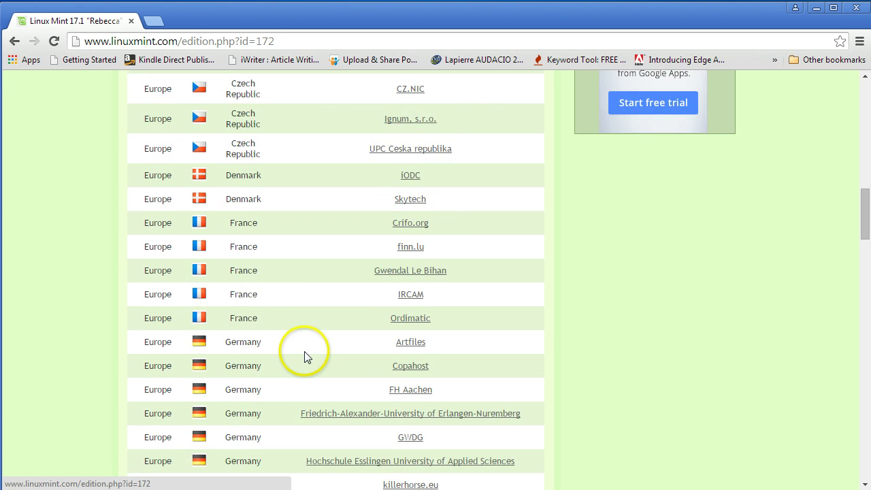
{"action": "scroll", "coordinate": [309, 356], "scroll_direction": "down", "scroll_amount": 1}
{"action": "scroll", "coordinate": [279, 204], "scroll_direction": "down", "scroll_amount": 2}
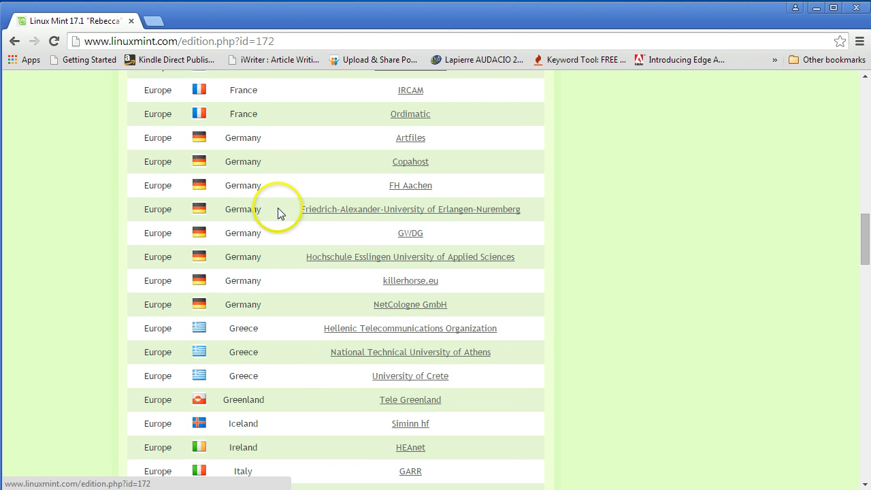
{"action": "scroll", "coordinate": [279, 211], "scroll_direction": "down", "scroll_amount": 2}
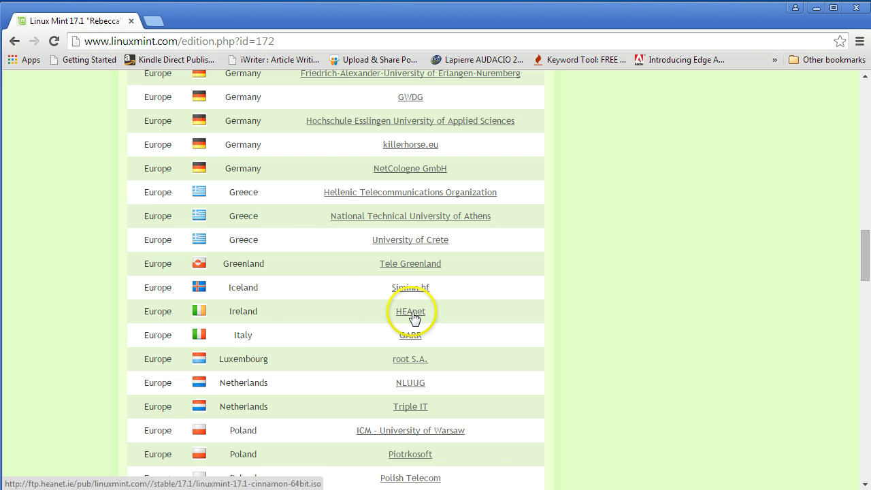
{"action": "scroll", "coordinate": [369, 448], "scroll_direction": "up", "scroll_amount": 10}
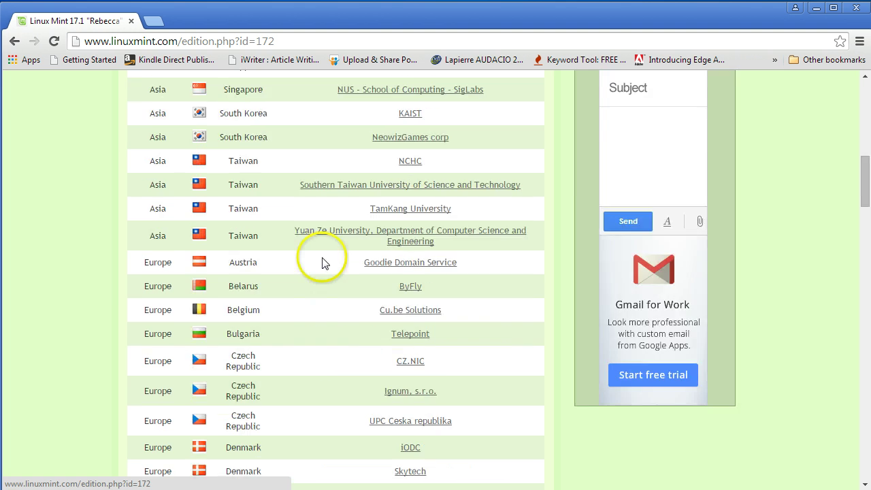
{"action": "scroll", "coordinate": [322, 264], "scroll_direction": "up", "scroll_amount": 10}
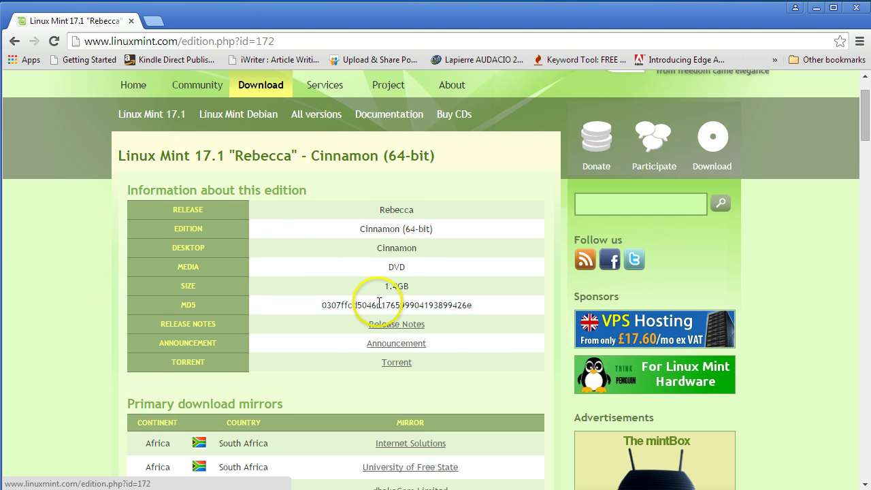
{"action": "scroll", "coordinate": [381, 304], "scroll_direction": "down", "scroll_amount": 1}
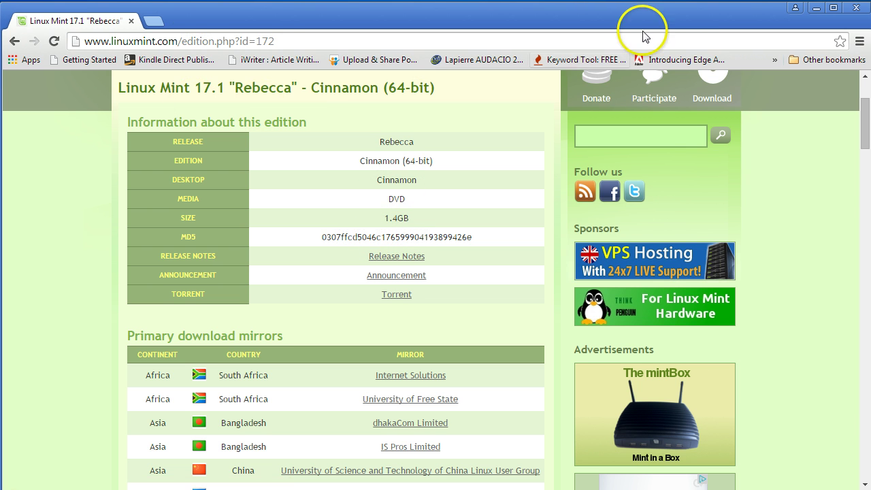
{"action": "left_click_drag", "start_coordinate": [862, 117], "coordinate": [862, 89]}
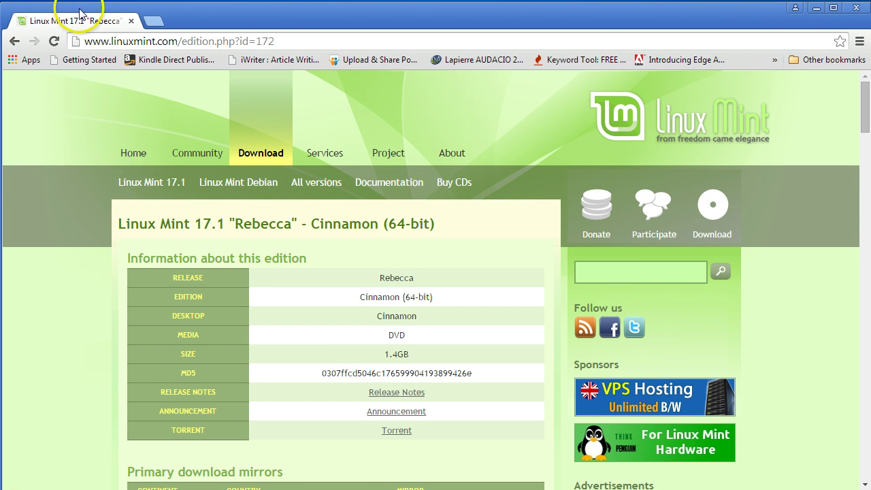
Step: Search for rufus in a new browser tab and go to the download section of the Rufus website
{"action": "left_click", "coordinate": [152, 20]}
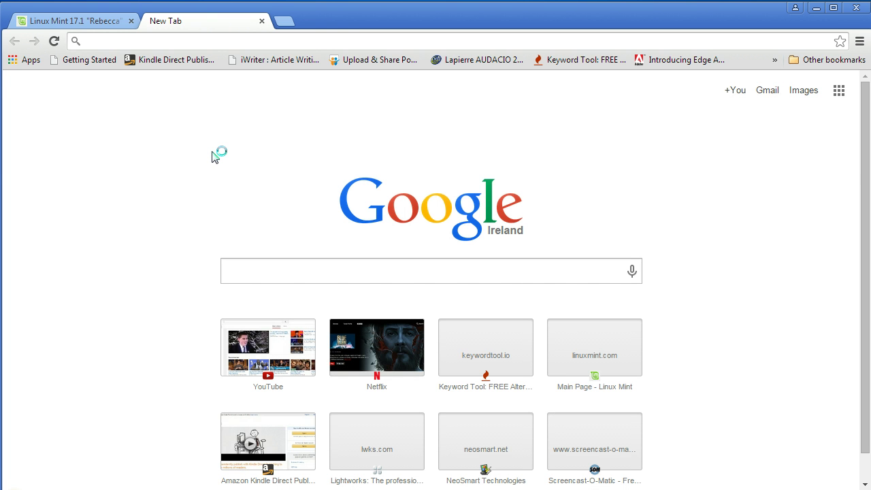
{"action": "type", "text": "rufu"}
{"action": "key", "text": "Return"}
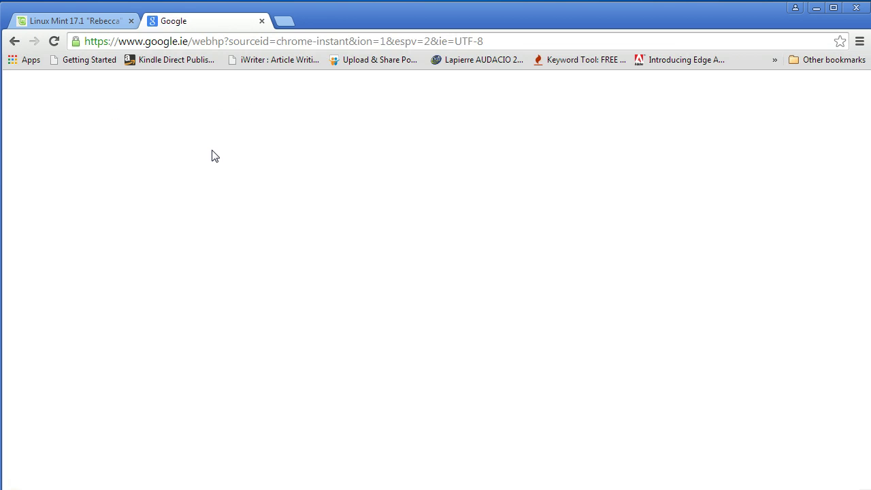
{"action": "left_click", "coordinate": [207, 194]}
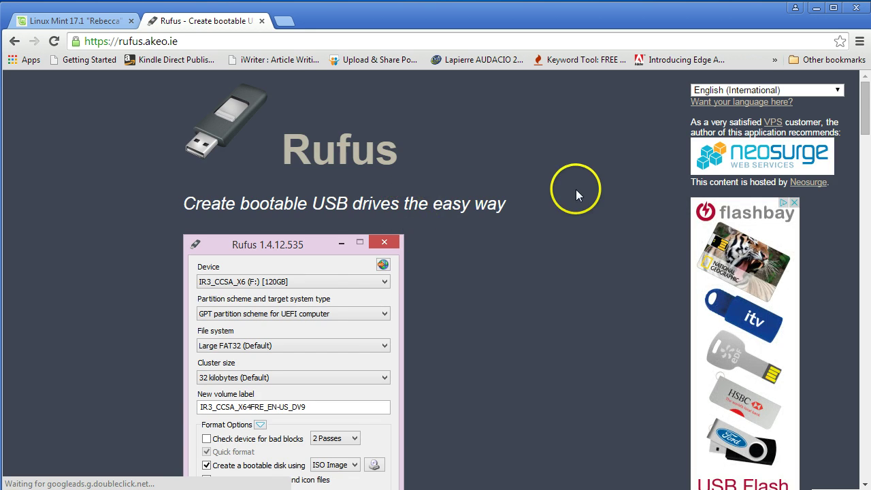
{"action": "scroll", "coordinate": [429, 211], "scroll_direction": "down", "scroll_amount": 4}
{"action": "scroll", "coordinate": [429, 216], "scroll_direction": "down", "scroll_amount": 4}
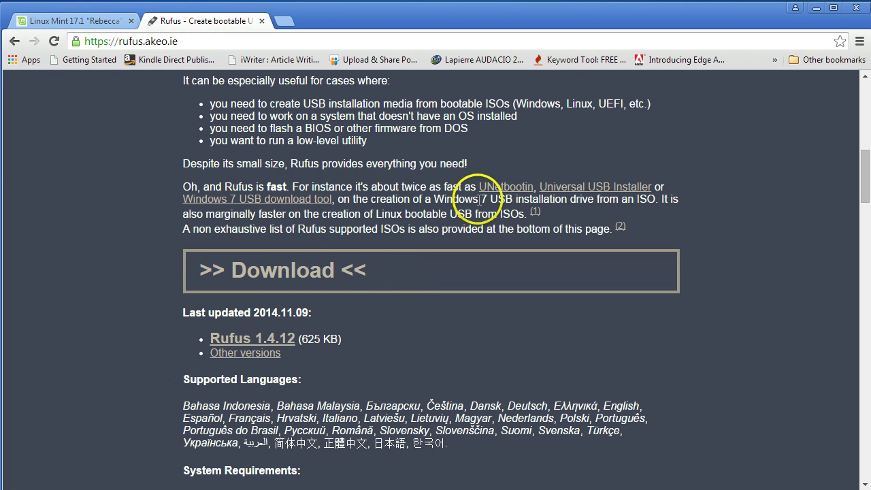
Step: Close the browser and run rufus-1.4.12 from the desktop, dismissing the Avira autorun notice
{"action": "left_click", "coordinate": [858, 9]}
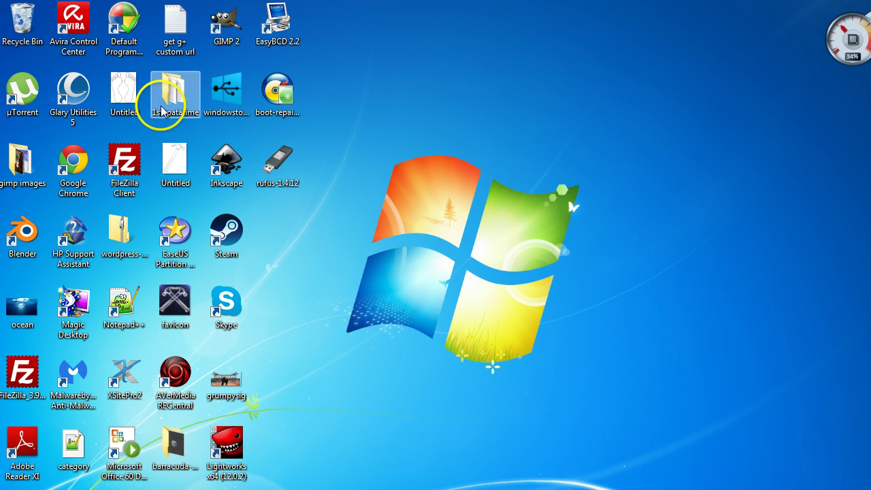
{"action": "double_click", "coordinate": [286, 167]}
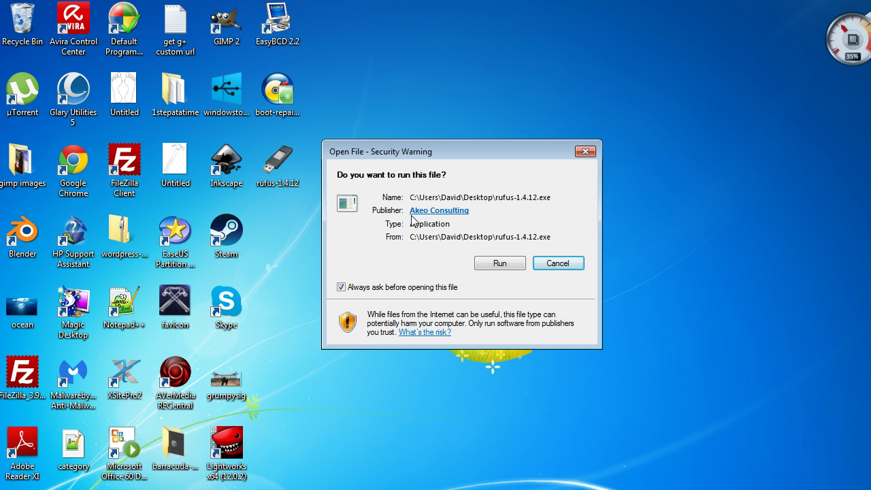
{"action": "left_click", "coordinate": [507, 264]}
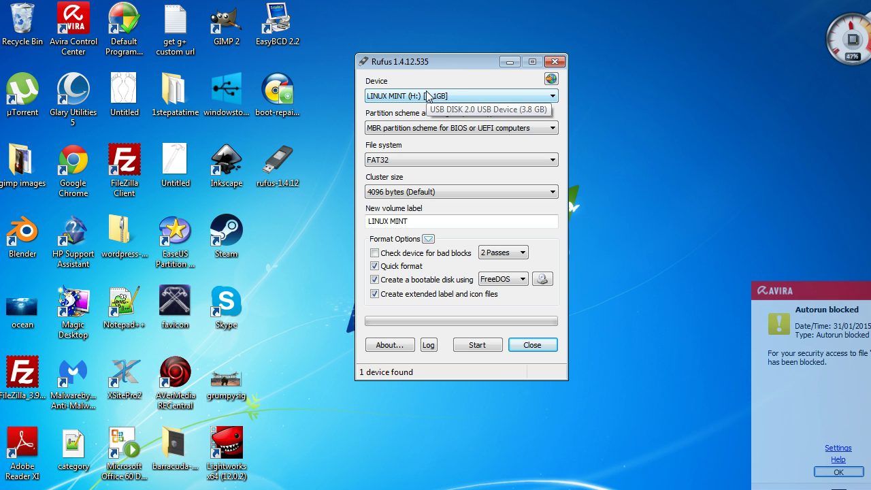
{"action": "left_click", "coordinate": [829, 472]}
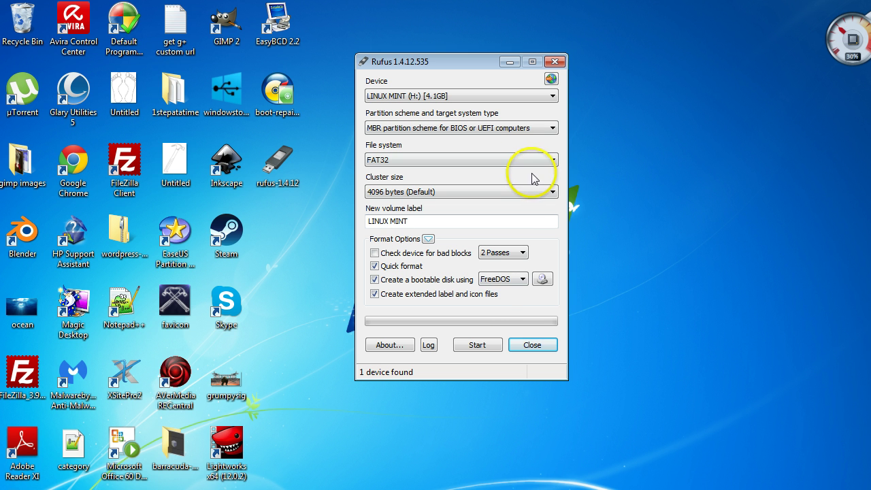
Step: Set the bootable disk type to ISO Image and load linuxmint-17.1-cinnamon-64bit from the 1stepatatime folder on the desktop
{"action": "left_click", "coordinate": [521, 279]}
{"action": "left_click", "coordinate": [507, 309]}
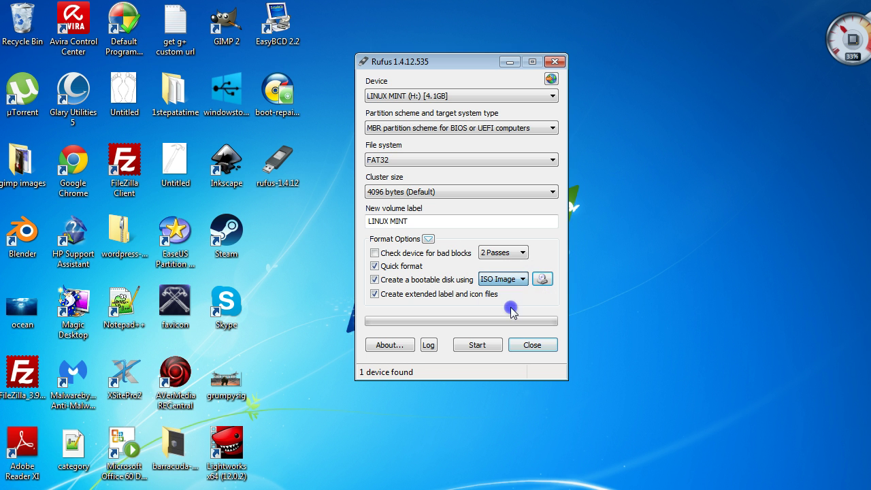
{"action": "left_click", "coordinate": [541, 279]}
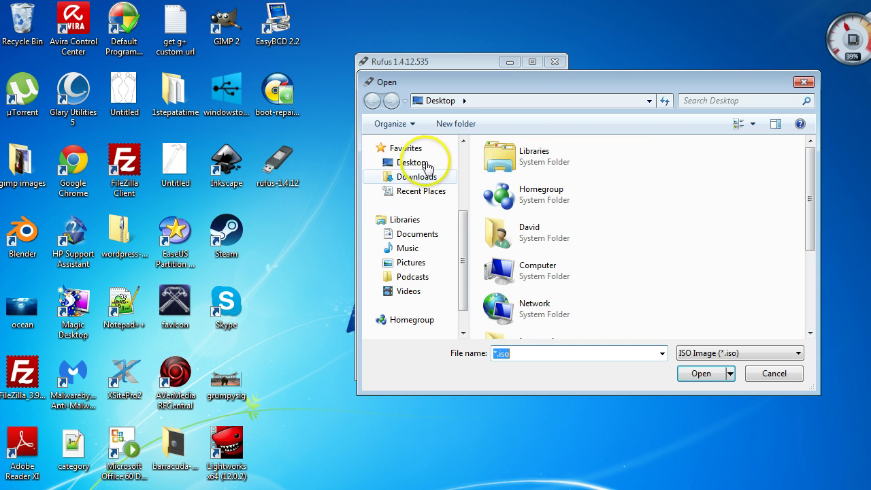
{"action": "scroll", "coordinate": [436, 156], "scroll_direction": "down", "scroll_amount": 3}
{"action": "scroll", "coordinate": [747, 229], "scroll_direction": "up", "scroll_amount": 3}
{"action": "left_click_drag", "start_coordinate": [810, 222], "coordinate": [807, 286]}
{"action": "double_click", "coordinate": [577, 215]}
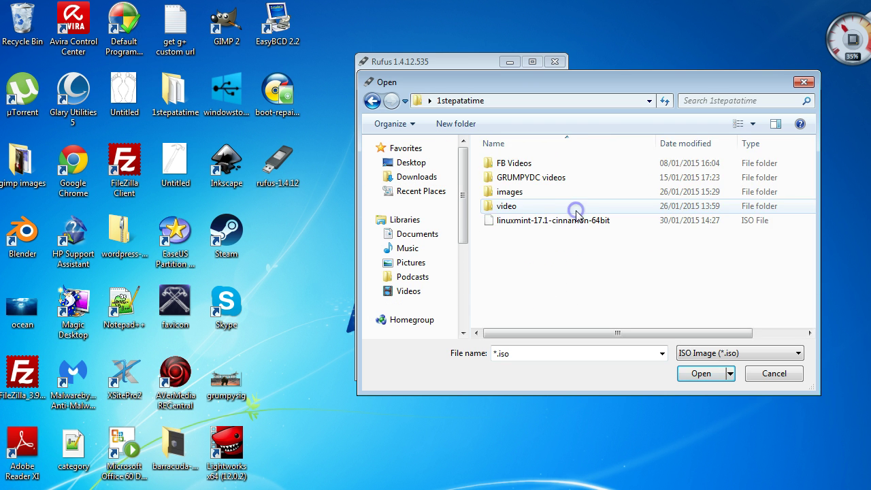
{"action": "left_click", "coordinate": [554, 222]}
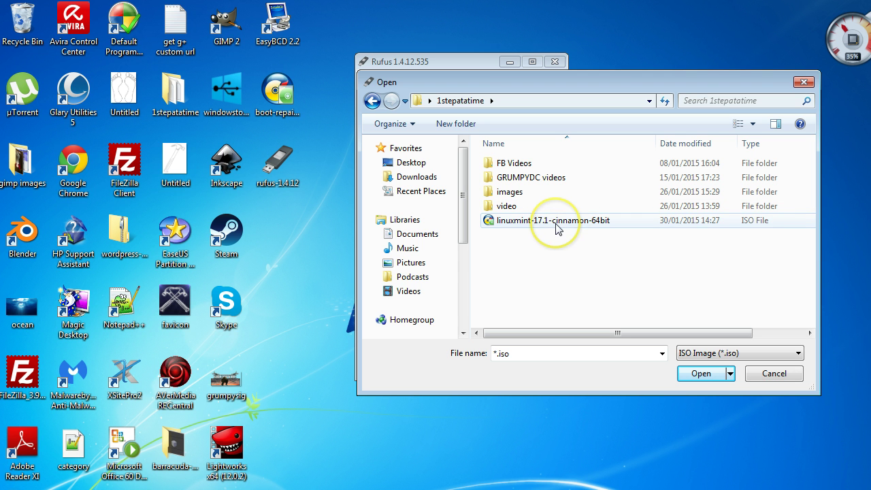
{"action": "left_click", "coordinate": [555, 225]}
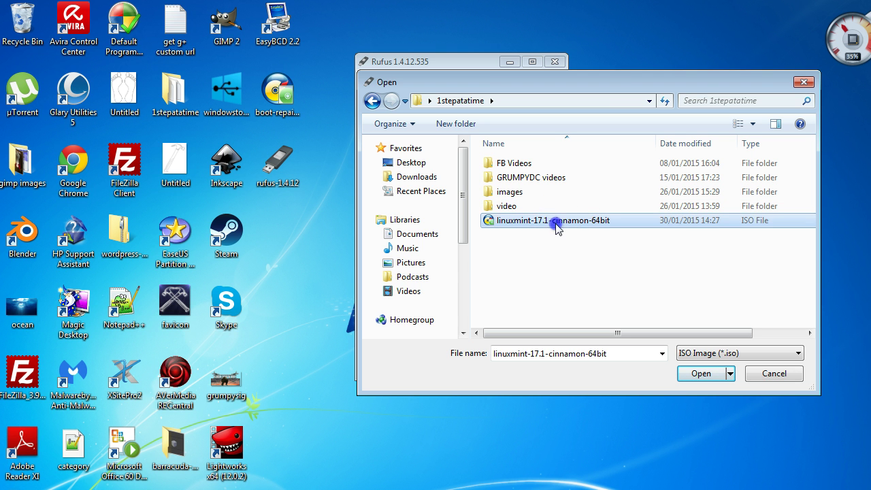
{"action": "left_click", "coordinate": [711, 376]}
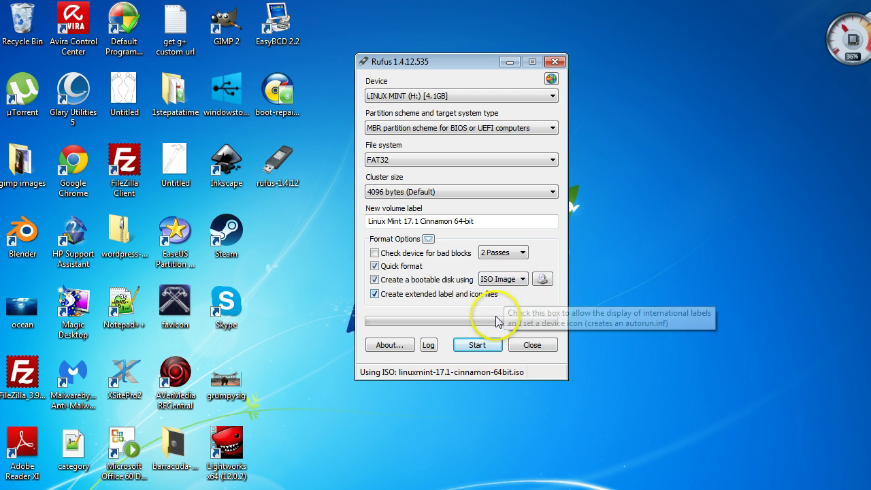
Step: Start writing the ISO to the LINUX MINT (H:) drive, cancel at the data-loss warning and close Rufus
{"action": "left_click", "coordinate": [477, 346]}
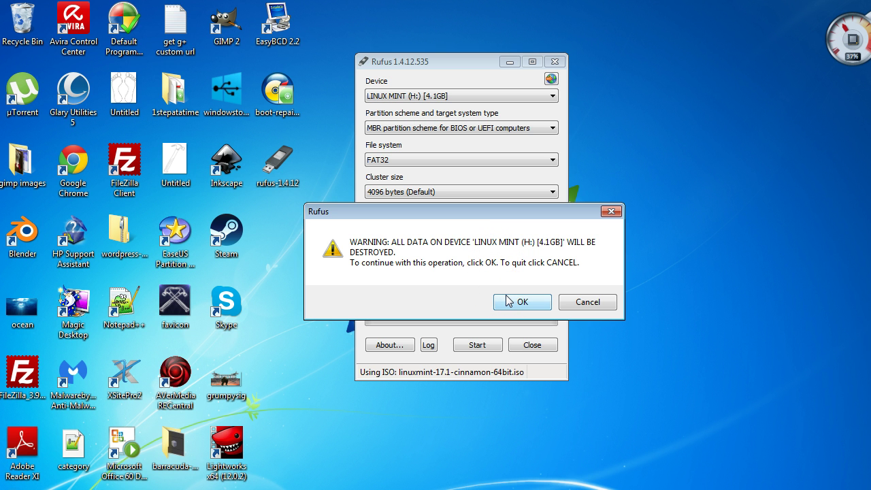
{"action": "left_click", "coordinate": [566, 303]}
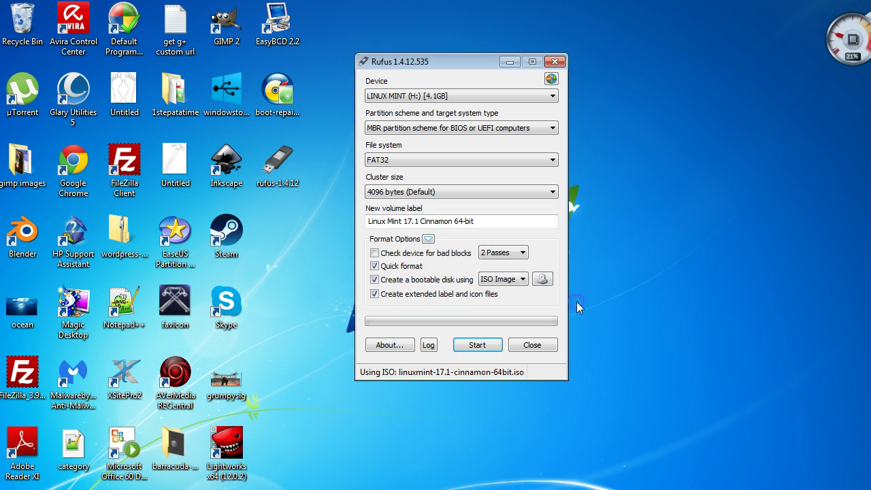
{"action": "left_click", "coordinate": [532, 345]}
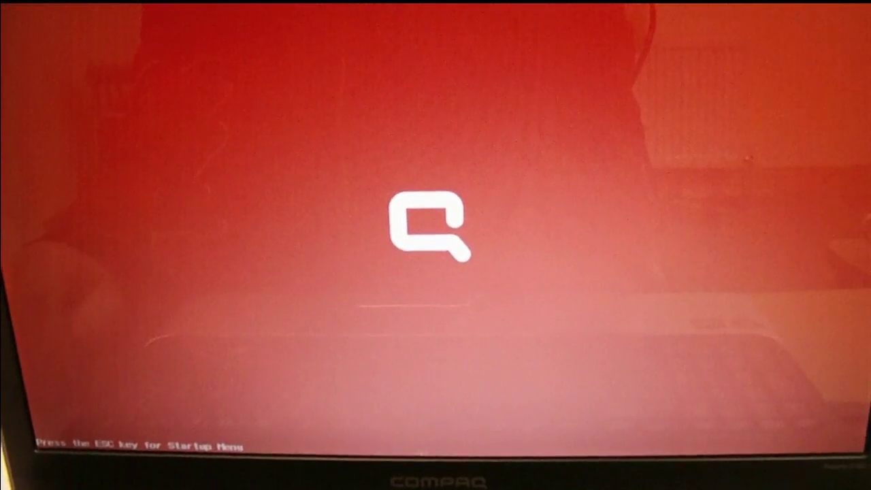
Step: Enter the laptop's startup menu, open the boot device options and boot from USB DISK 2.0
{"action": "key", "text": "Escape"}
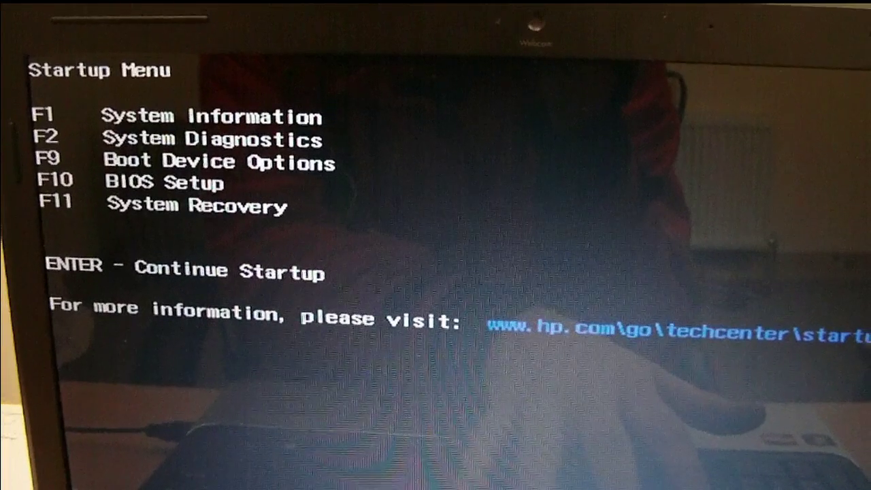
{"action": "key", "text": "F9"}
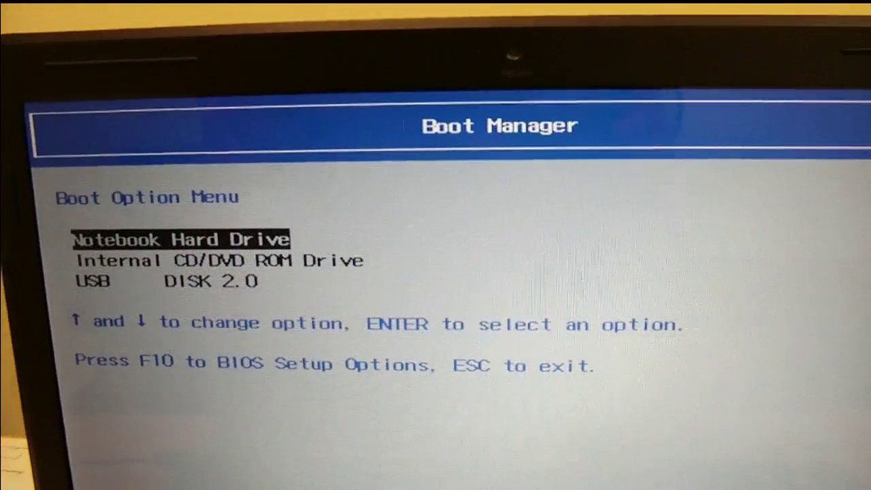
{"action": "key", "text": "Down"}
{"action": "key", "text": "Down"}
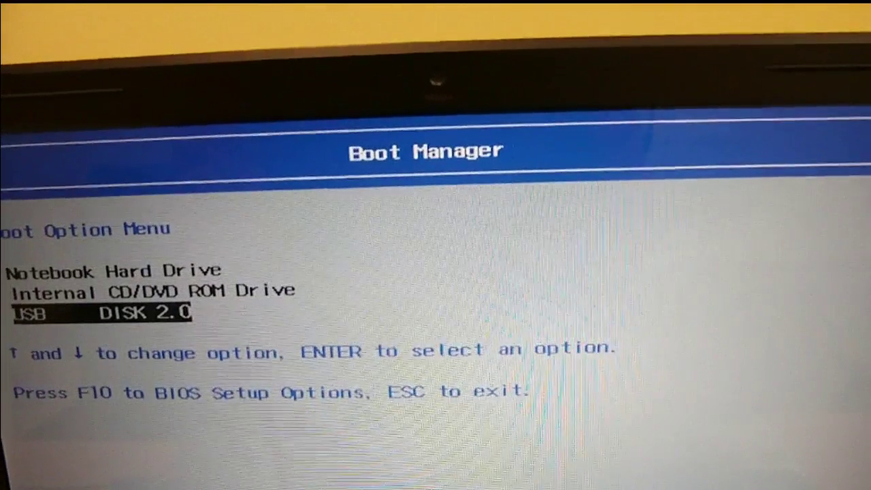
{"action": "key", "text": "Return"}
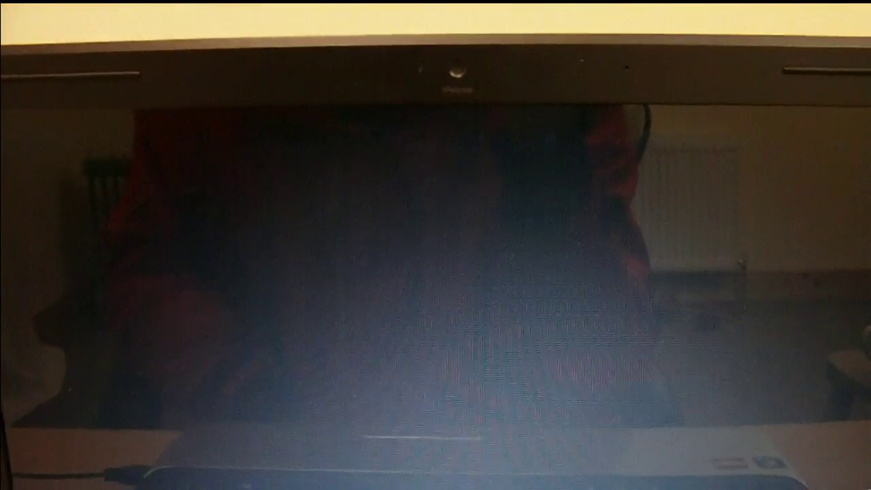